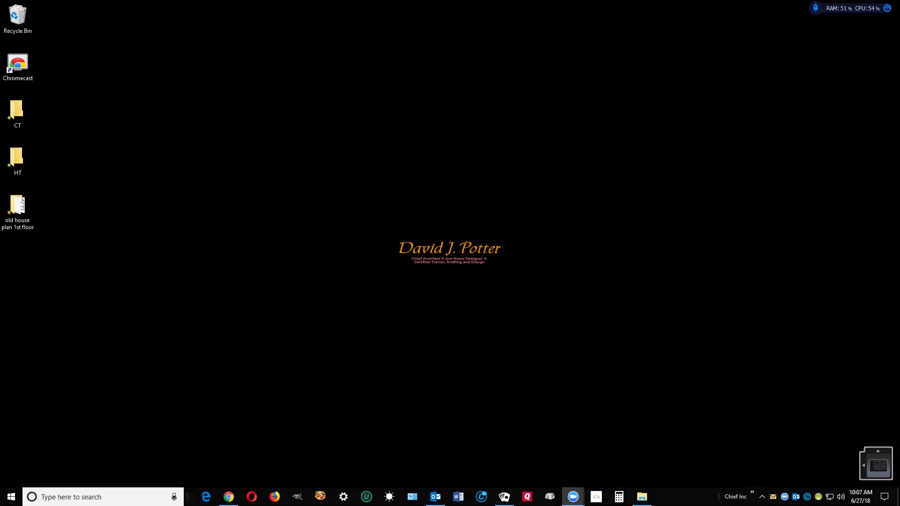
Start Chief Architect Premier X9 and draw a closed rectangular room of straight exterior walls, about 13'-2" by 12'-7".
{"action": "left_click", "coordinate": [752, 495]}
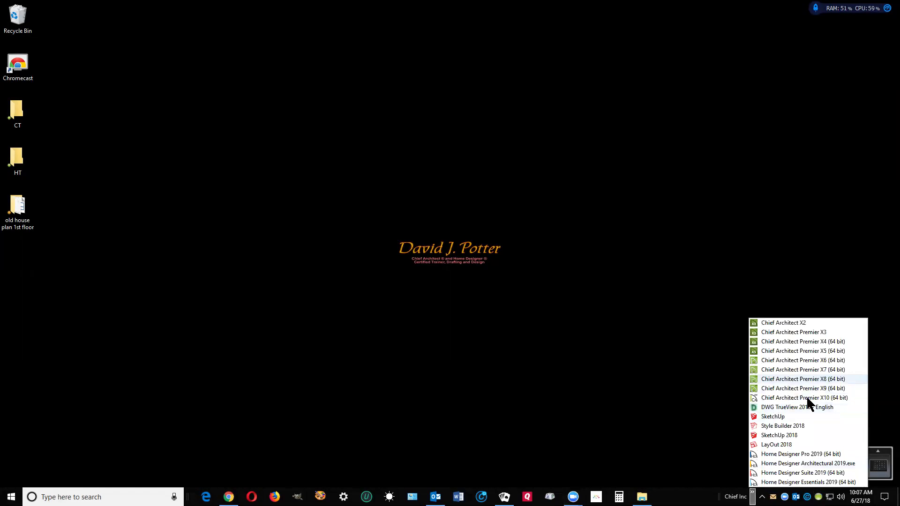
{"action": "left_click", "coordinate": [824, 389]}
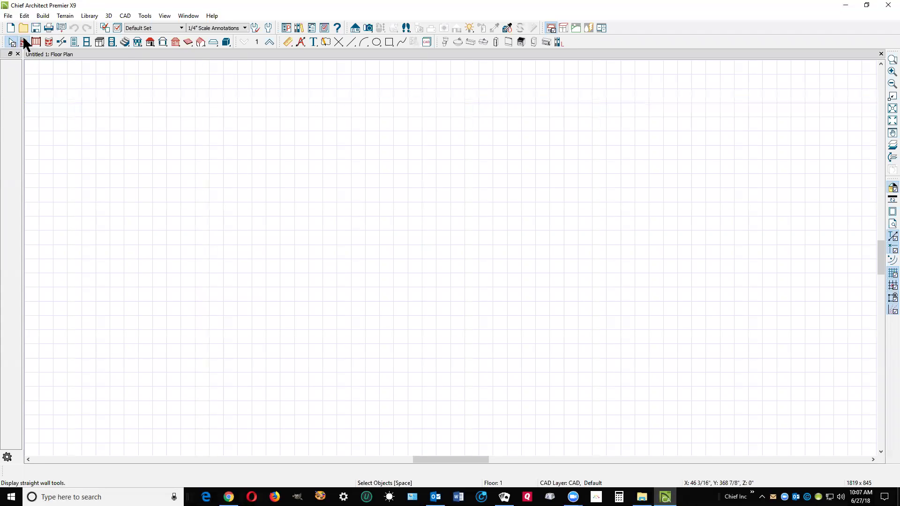
{"action": "left_click", "coordinate": [23, 42]}
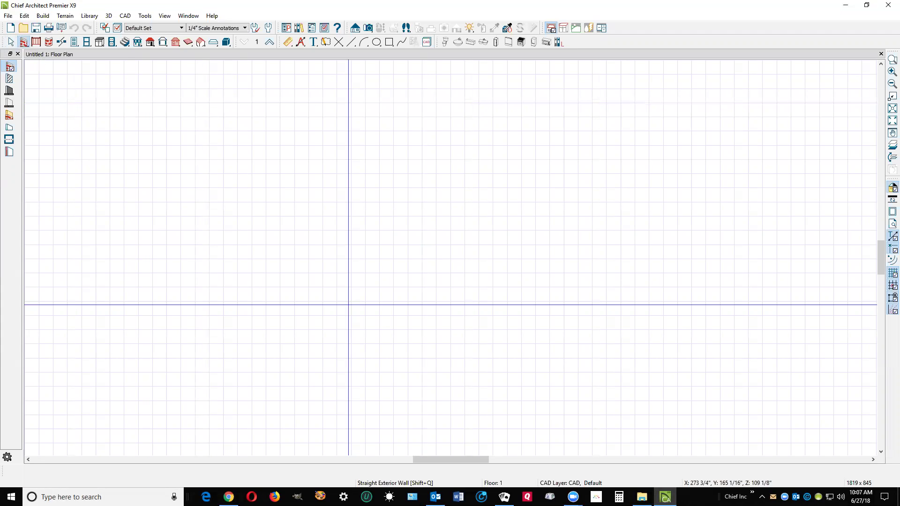
{"action": "mouse_move", "coordinate": [351, 303]}
{"action": "left_mouse_down"}
{"action": "mouse_move", "coordinate": [357, 129]}
{"action": "mouse_move", "coordinate": [536, 128]}
{"action": "mouse_move", "coordinate": [521, 255]}
{"action": "mouse_move", "coordinate": [519, 304]}
{"action": "mouse_move", "coordinate": [528, 306]}
{"action": "mouse_move", "coordinate": [301, 327]}
{"action": "mouse_move", "coordinate": [347, 314]}
{"action": "left_mouse_up"}
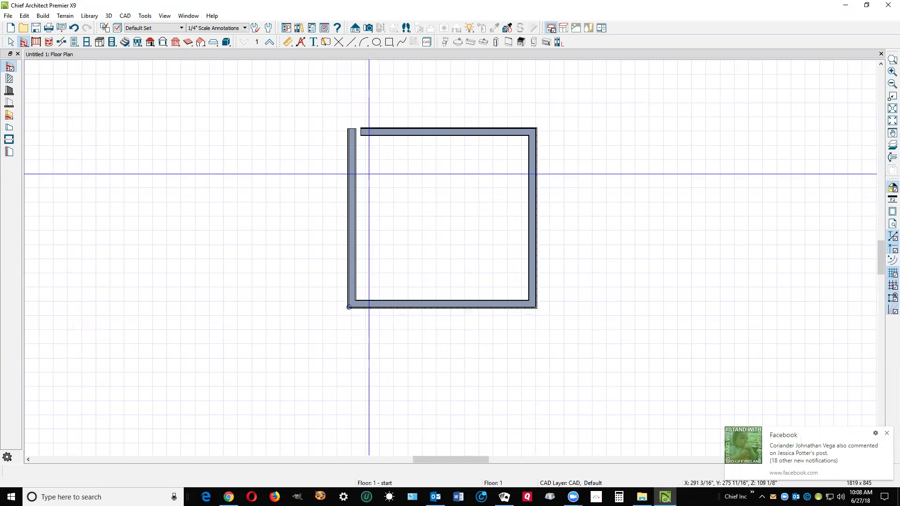
{"action": "left_click", "coordinate": [372, 133]}
{"action": "mouse_move", "coordinate": [362, 128]}
{"action": "left_mouse_down"}
{"action": "mouse_move", "coordinate": [339, 129]}
{"action": "mouse_move", "coordinate": [349, 129]}
{"action": "left_mouse_up"}
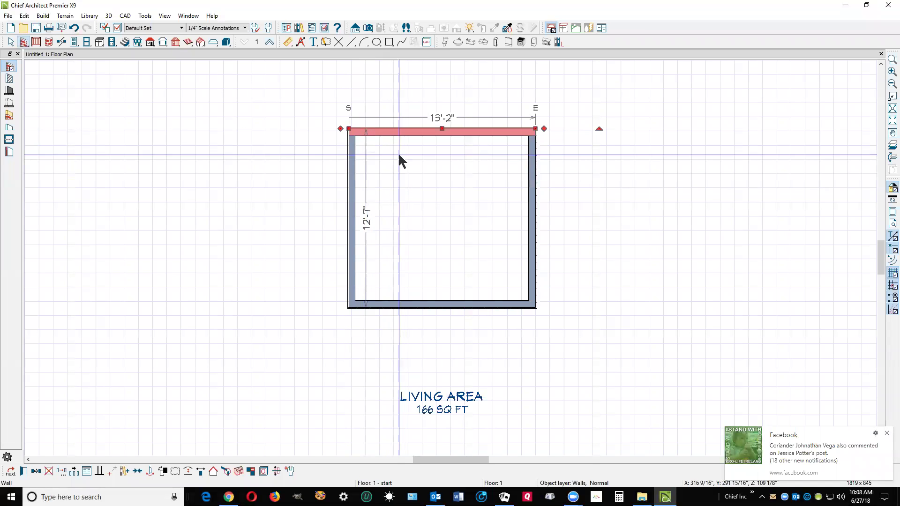
{"action": "key", "text": "Escape"}
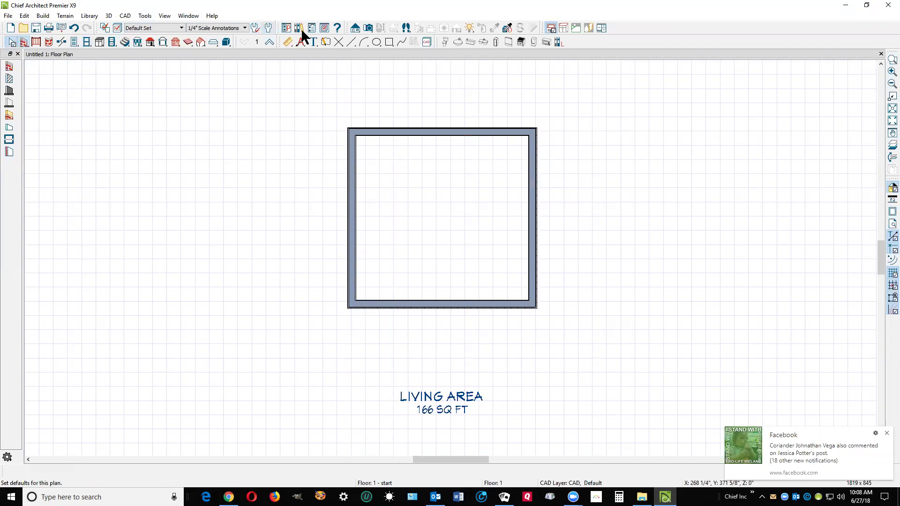
Add a light source inside the room, near its upper-left corner in the floor plan.
{"action": "left_click", "coordinate": [108, 15]}
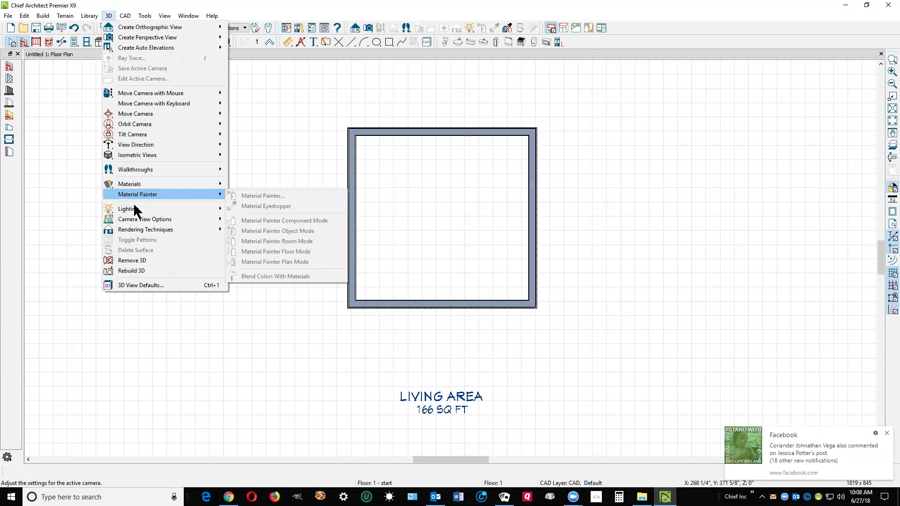
{"action": "mouse_move", "coordinate": [136, 209]}
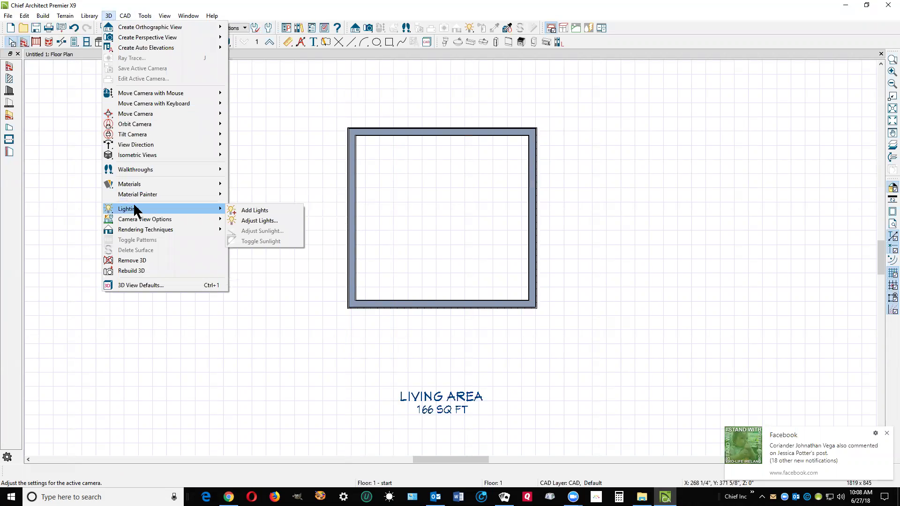
{"action": "left_click", "coordinate": [253, 211]}
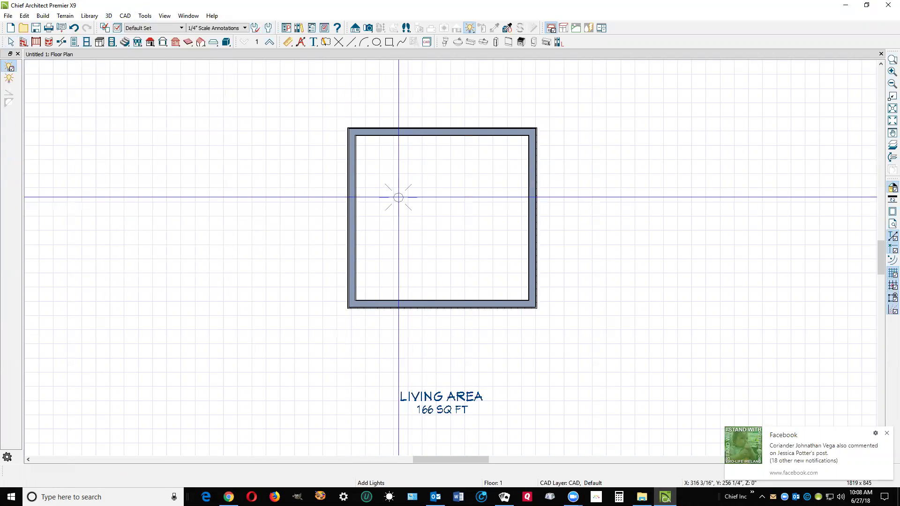
{"action": "left_click", "coordinate": [406, 181]}
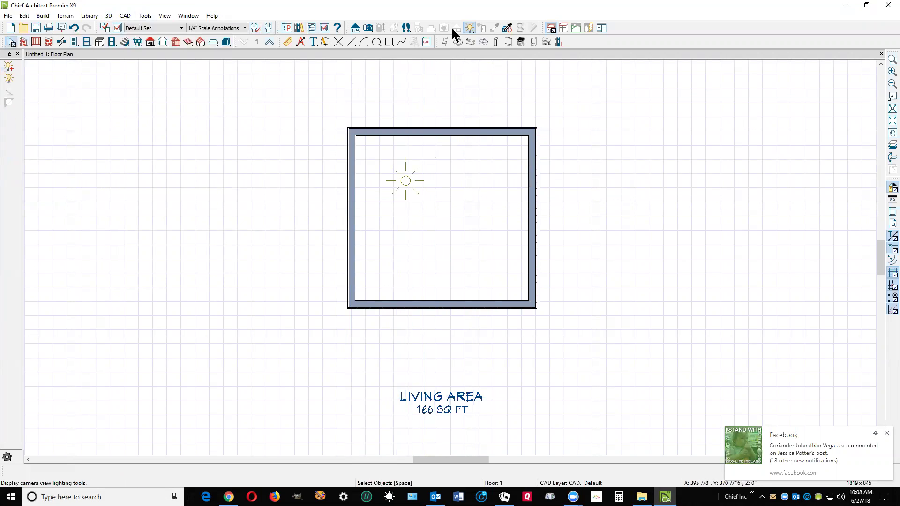
Create a full camera view from the room's lower-right corner toward the light, and tile it side by side with the floor plan.
{"action": "left_click", "coordinate": [370, 27]}
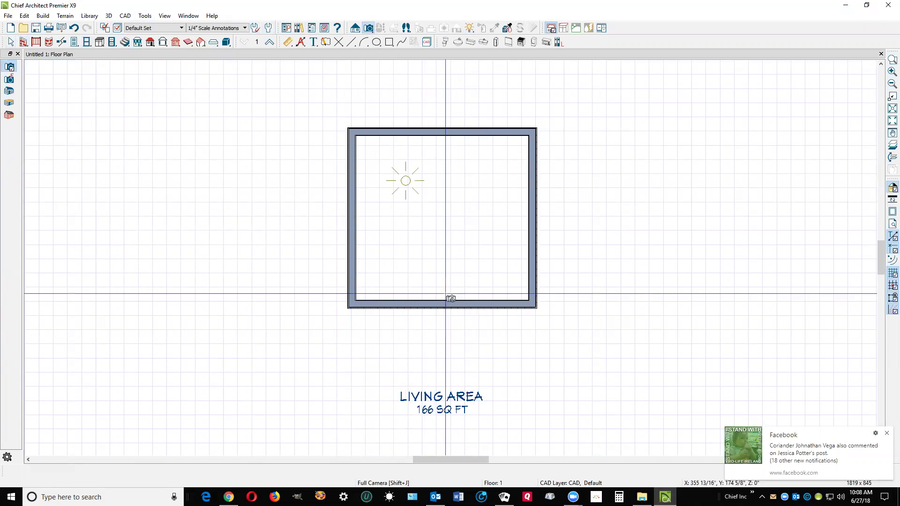
{"action": "left_click_drag", "start_coordinate": [515, 297], "coordinate": [383, 149]}
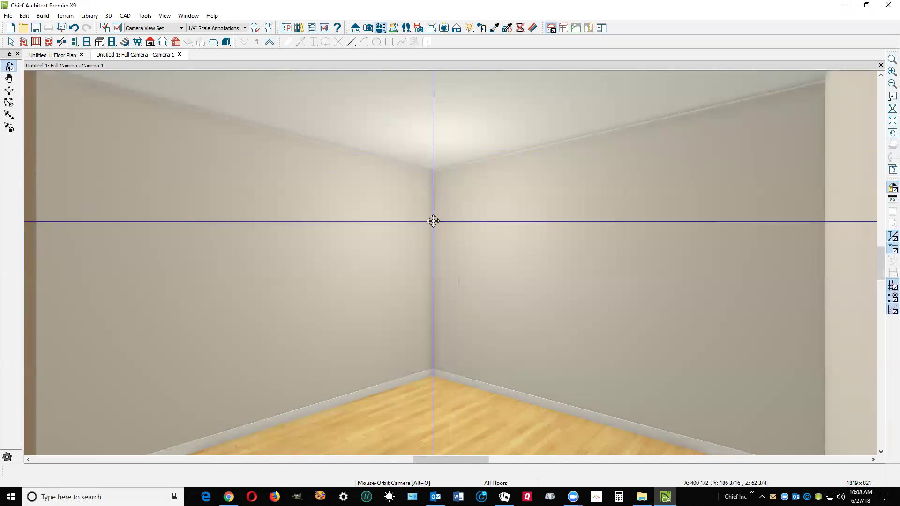
{"action": "key", "text": "alt+w"}
{"action": "key", "text": "v"}
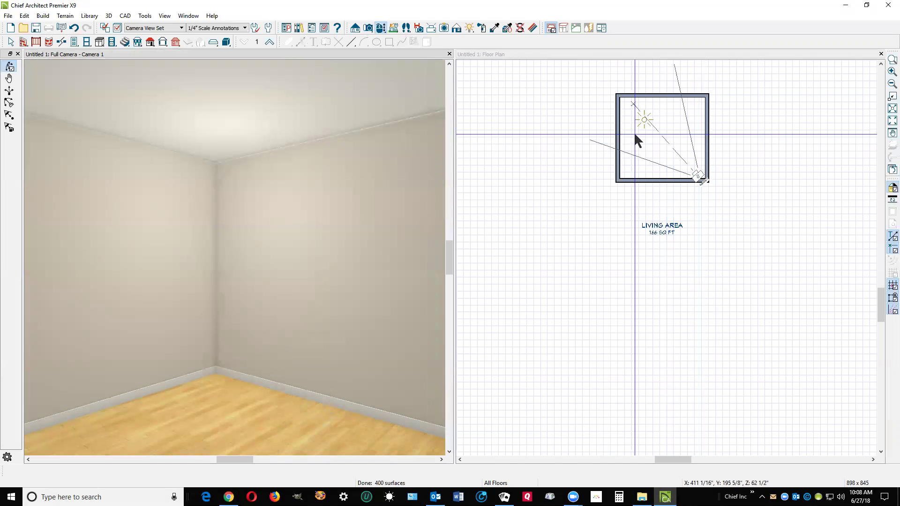
Set the added light's absolute elevation to 96".
{"action": "left_click", "coordinate": [645, 120]}
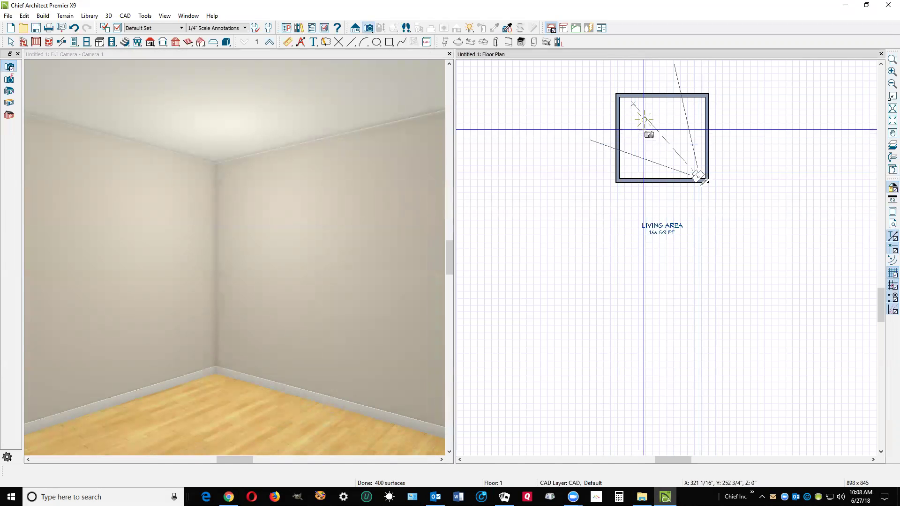
{"action": "right_click", "coordinate": [644, 121]}
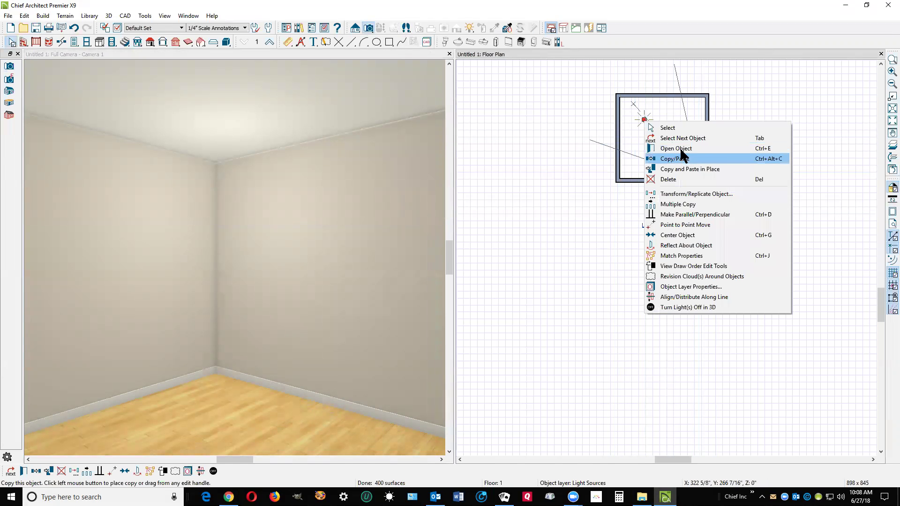
{"action": "left_click", "coordinate": [678, 149]}
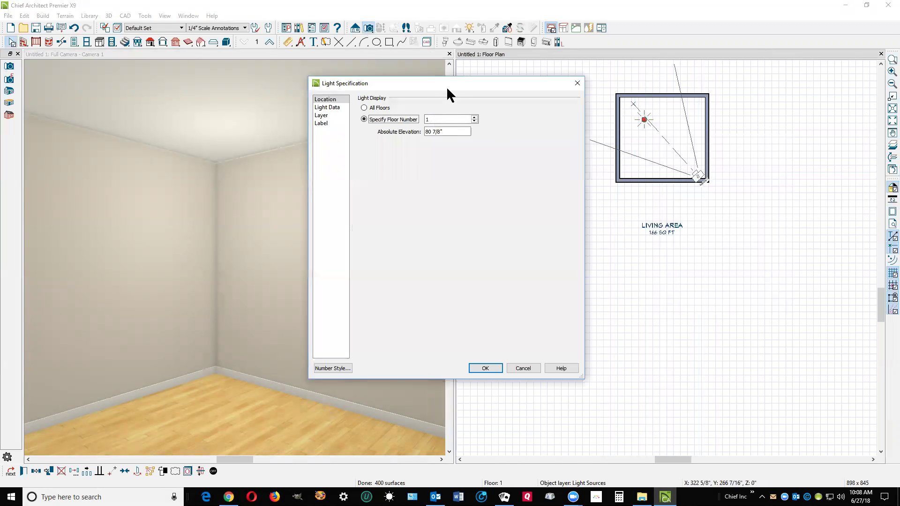
{"action": "left_click_drag", "start_coordinate": [458, 89], "coordinate": [657, 120]}
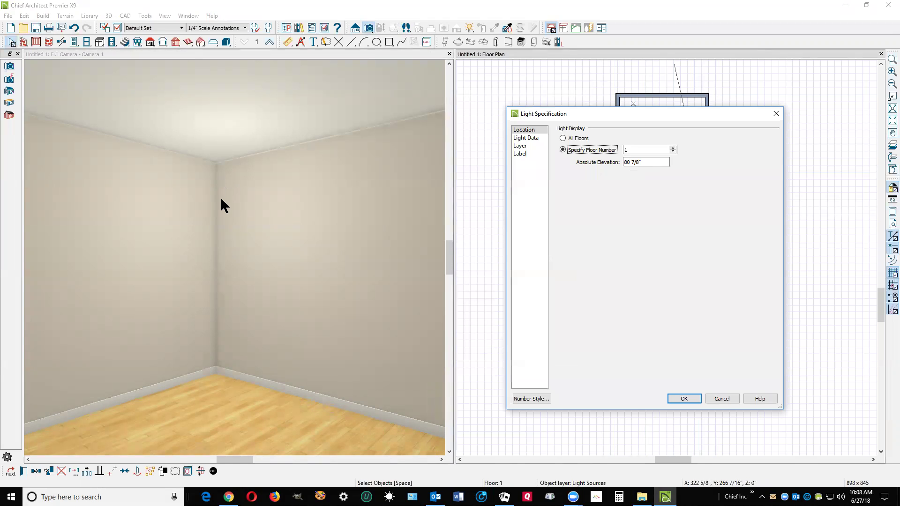
{"action": "left_click", "coordinate": [647, 162]}
{"action": "type", "text": "96"}
{"action": "left_click", "coordinate": [683, 399]}
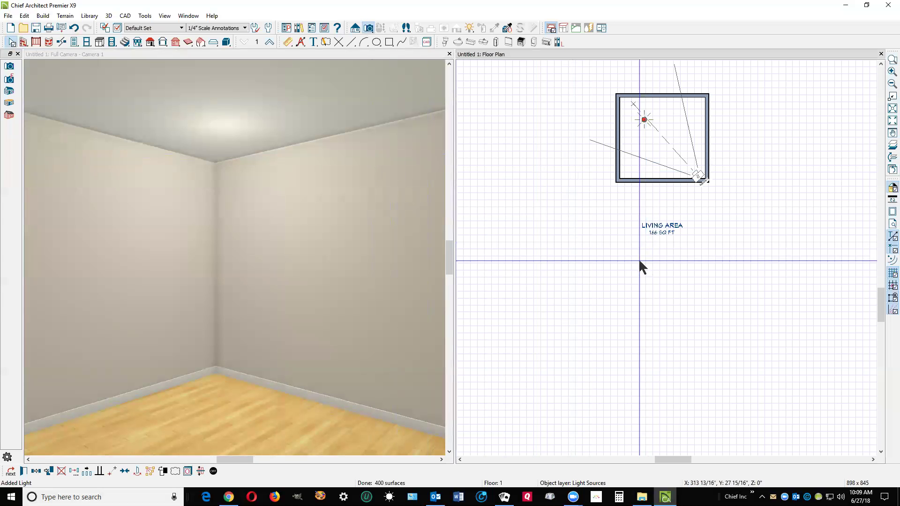
Enable Show Position in Camera View for the light and inspect its marker in the camera view.
{"action": "left_click", "coordinate": [23, 471]}
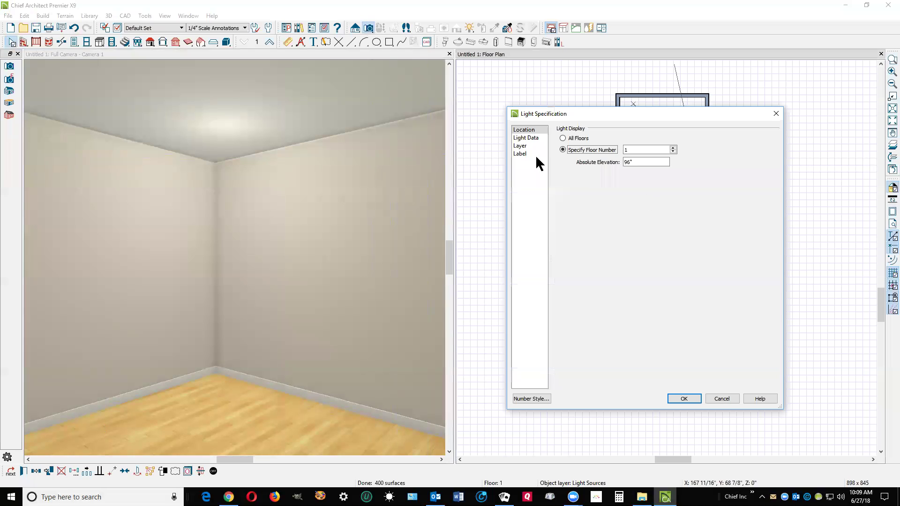
{"action": "left_click", "coordinate": [536, 137]}
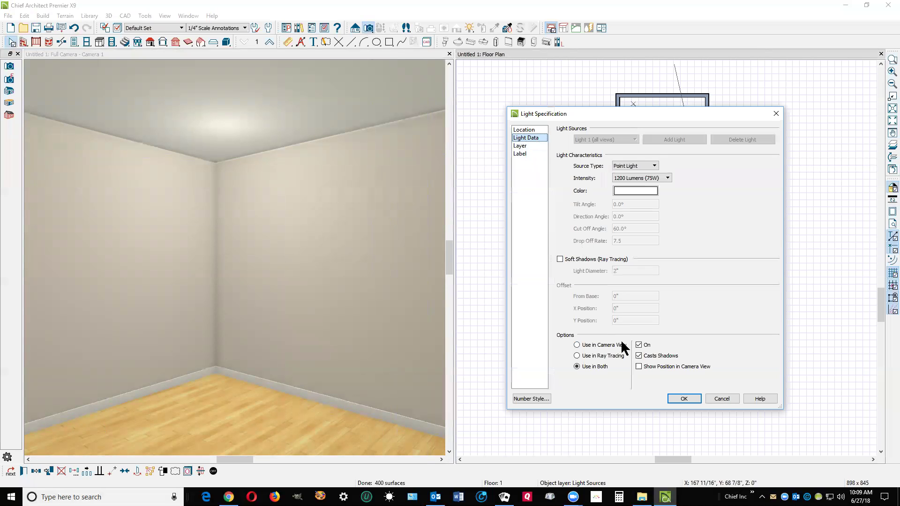
{"action": "left_click", "coordinate": [639, 367]}
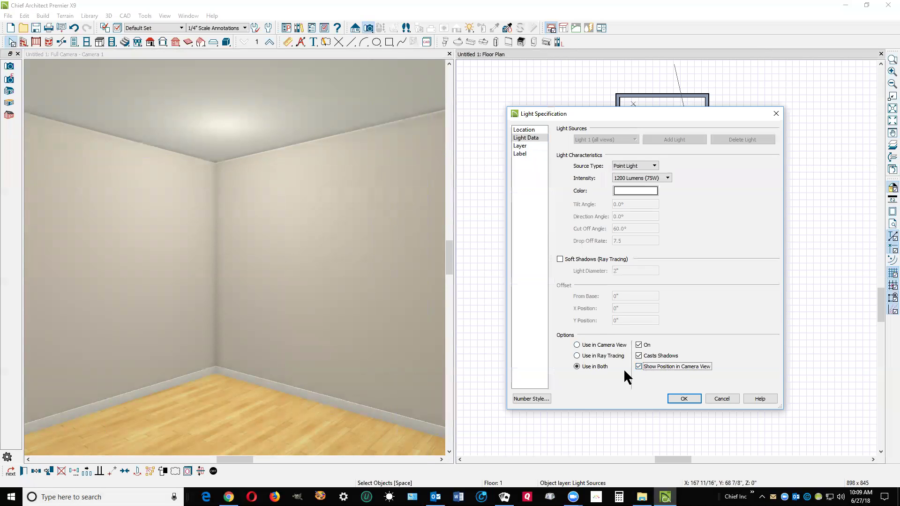
{"action": "left_click", "coordinate": [688, 400]}
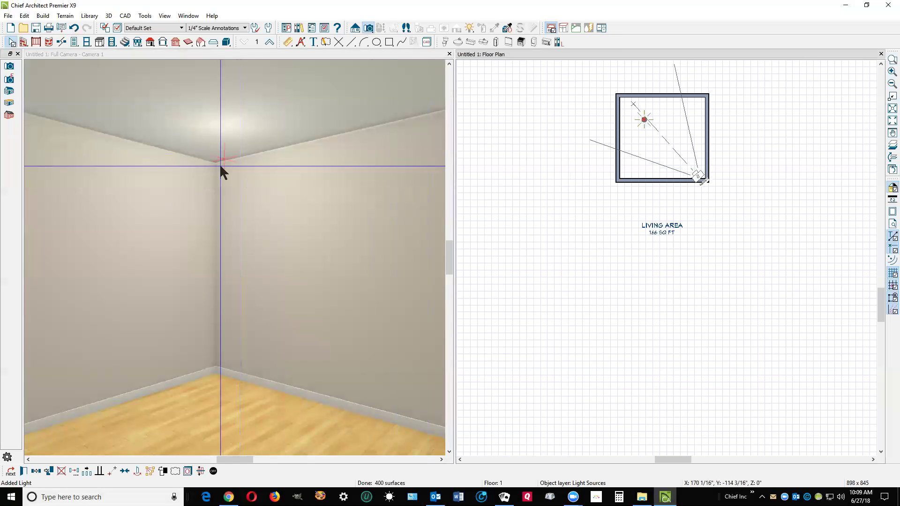
{"action": "scroll", "coordinate": [221, 164], "scroll_direction": "down", "scroll_amount": 5}
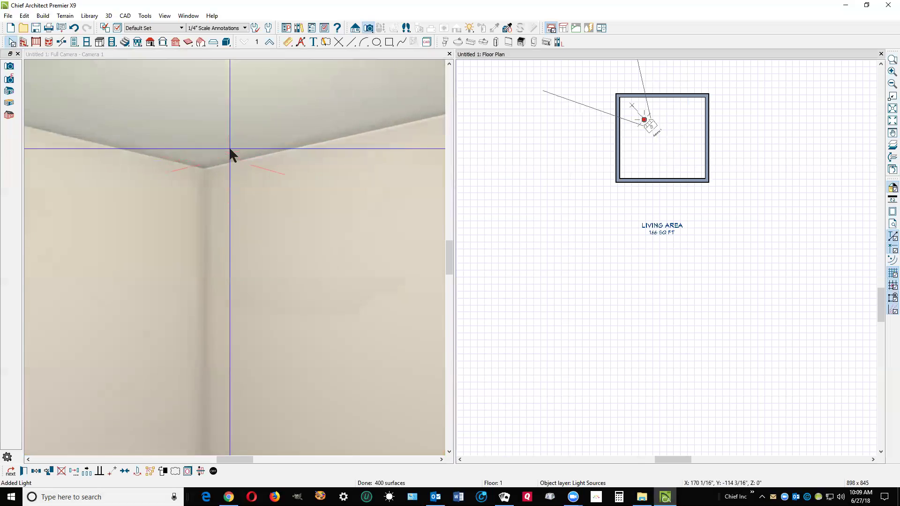
{"action": "scroll", "coordinate": [238, 160], "scroll_direction": "up", "scroll_amount": 3}
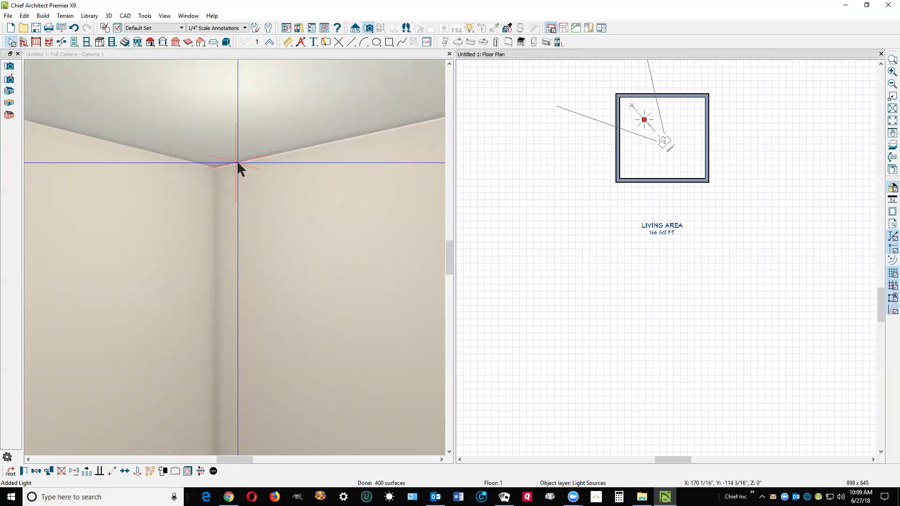
{"action": "scroll", "coordinate": [237, 160], "scroll_direction": "up", "scroll_amount": 4}
{"action": "scroll", "coordinate": [238, 160], "scroll_direction": "down", "scroll_amount": 1}
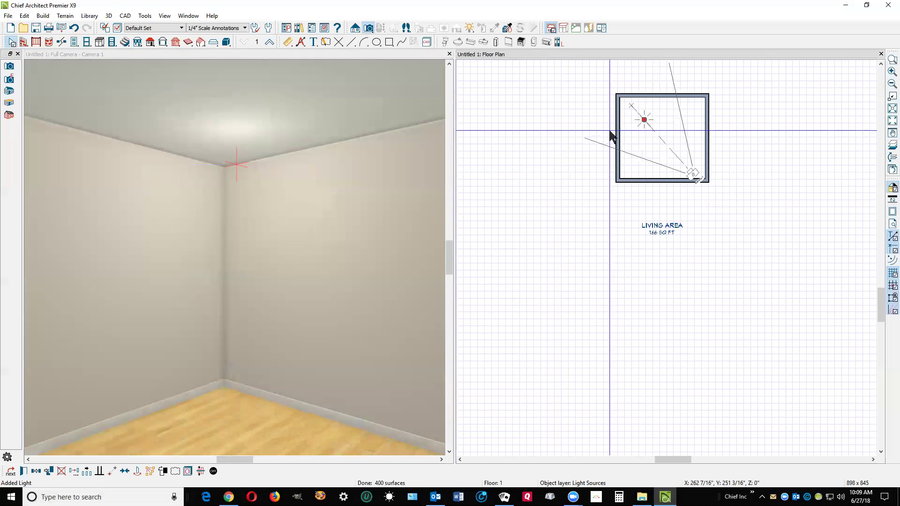
Set the light's absolute elevation to 48".
{"action": "right_click", "coordinate": [645, 122]}
{"action": "left_click", "coordinate": [674, 150]}
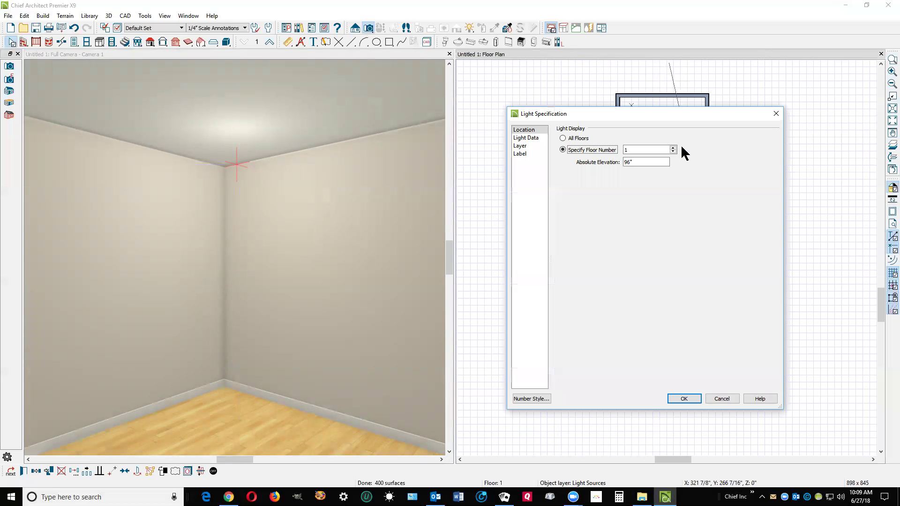
{"action": "double_click", "coordinate": [638, 162]}
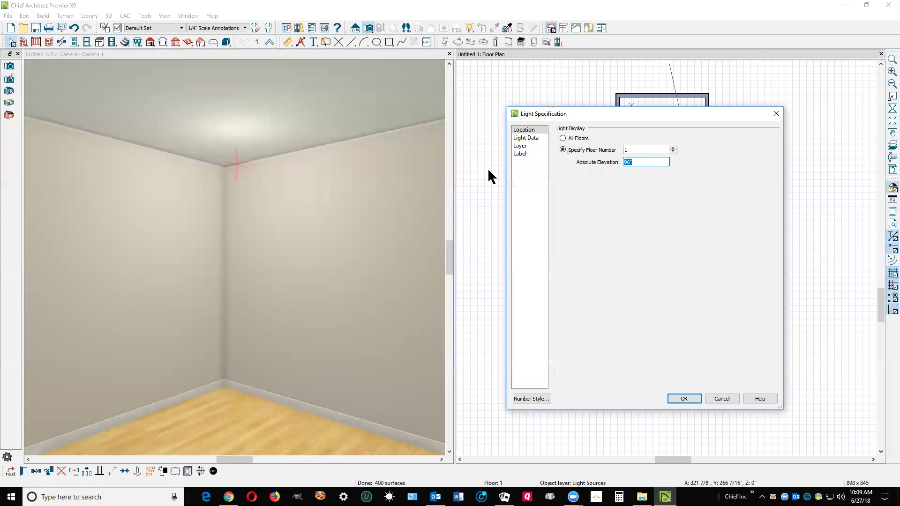
{"action": "type", "text": "48"}
{"action": "left_click", "coordinate": [695, 398]}
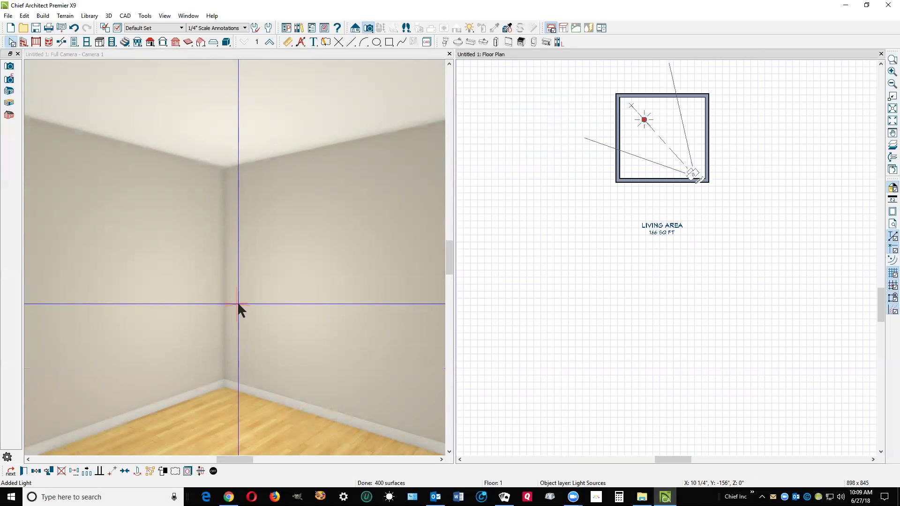
Set the light's intensity to 2850 Lumens (150W).
{"action": "right_click", "coordinate": [642, 120]}
{"action": "left_click", "coordinate": [666, 134]}
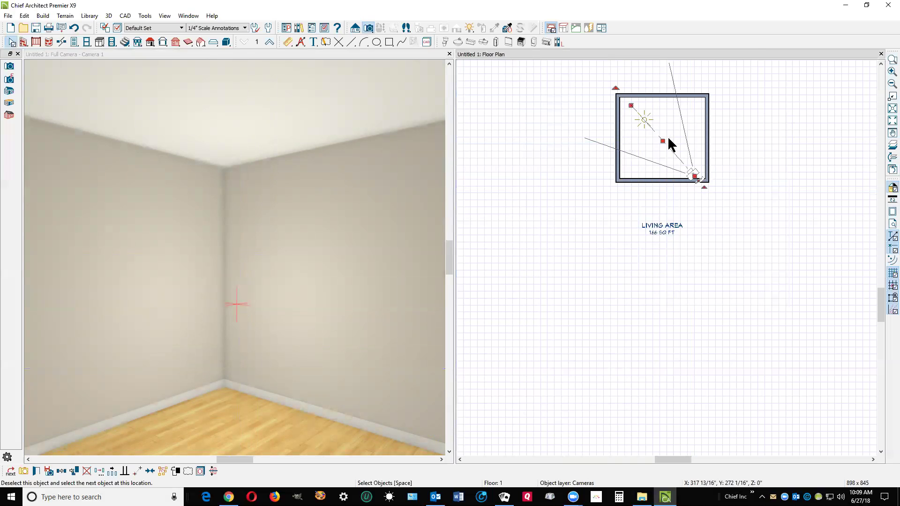
{"action": "key", "text": "Tab"}
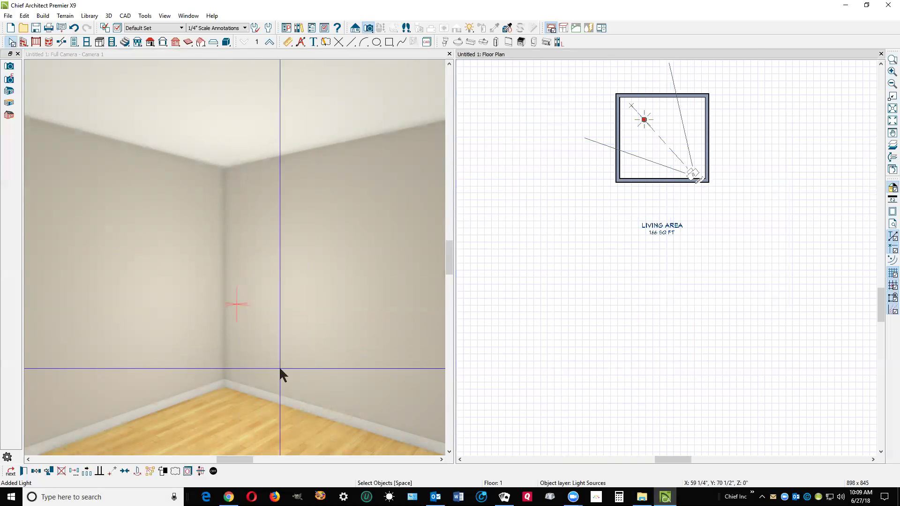
{"action": "left_click", "coordinate": [23, 470]}
{"action": "left_click", "coordinate": [531, 140]}
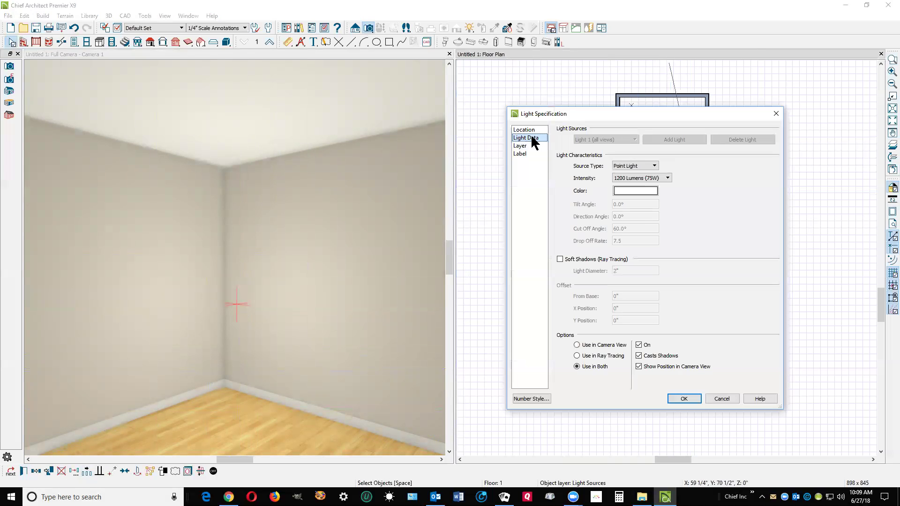
{"action": "left_click", "coordinate": [662, 181]}
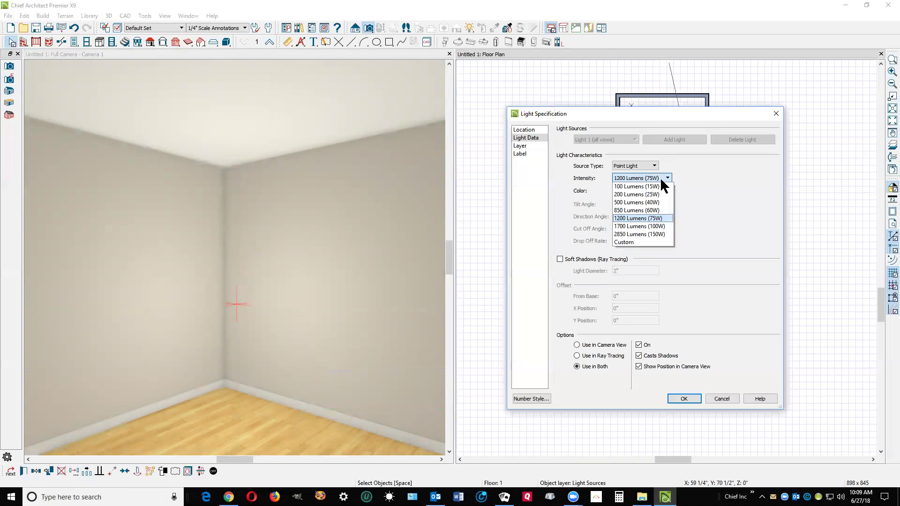
{"action": "left_click", "coordinate": [640, 234]}
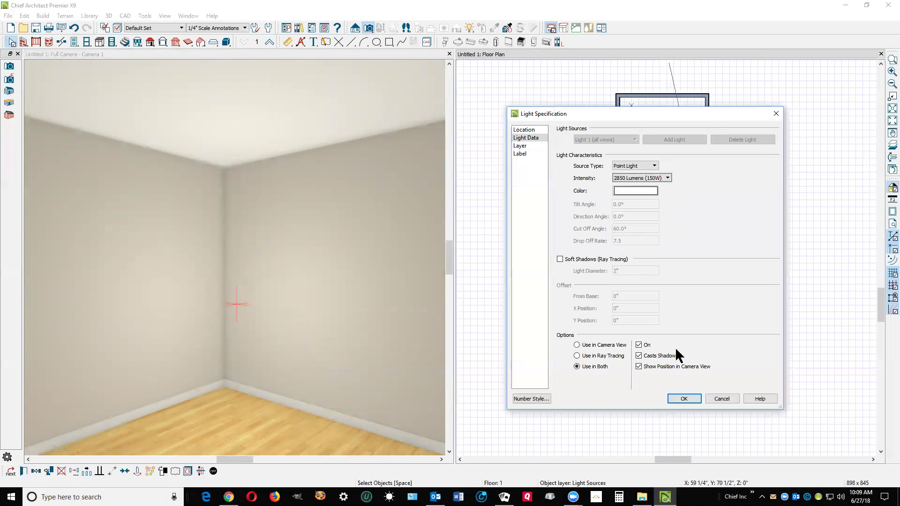
{"action": "left_click", "coordinate": [685, 399]}
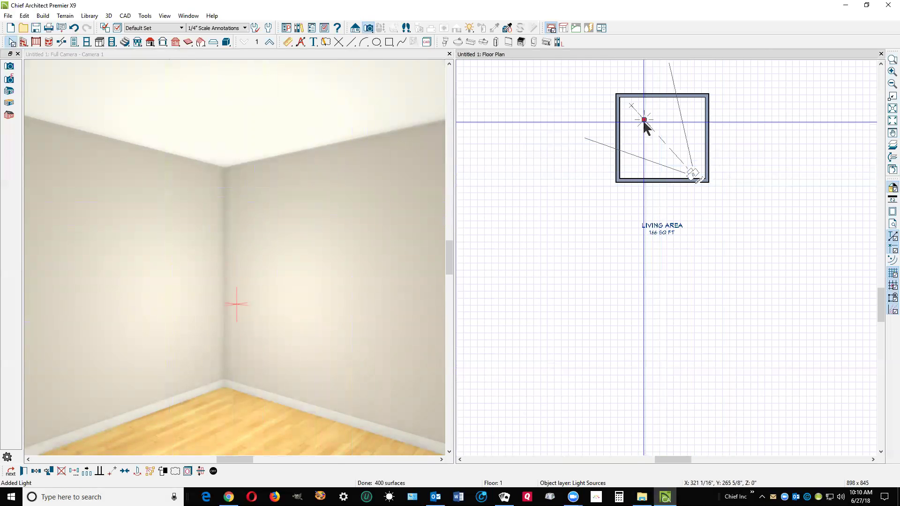
Rotate the camera slightly counterclockwise in the floor plan to change its viewing direction.
{"action": "left_click", "coordinate": [691, 172]}
{"action": "left_click_drag", "start_coordinate": [616, 88], "coordinate": [604, 96]}
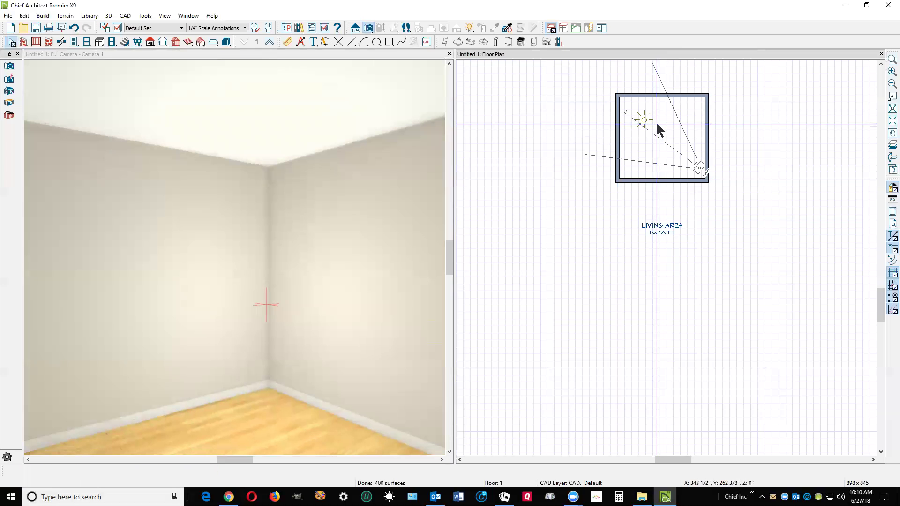
Disable Show Position in Camera View in the light's specification.
{"action": "right_click", "coordinate": [644, 118]}
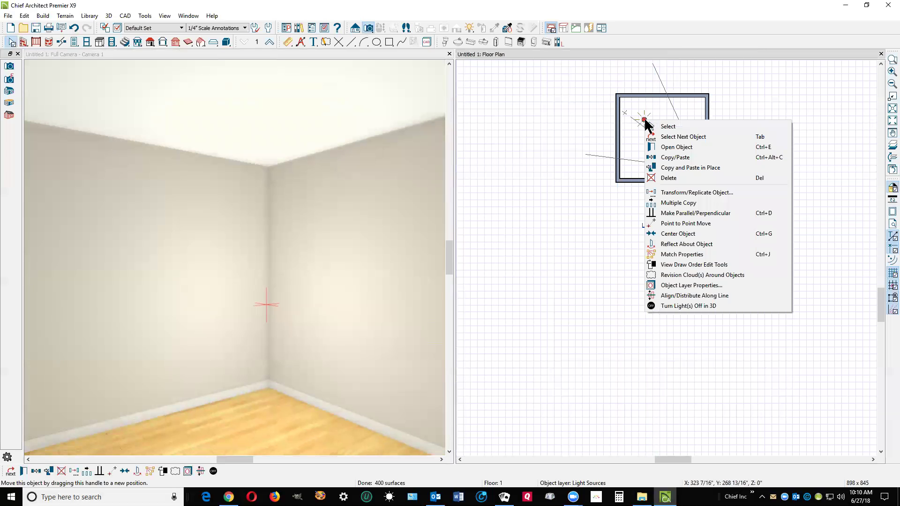
{"action": "left_click", "coordinate": [678, 148]}
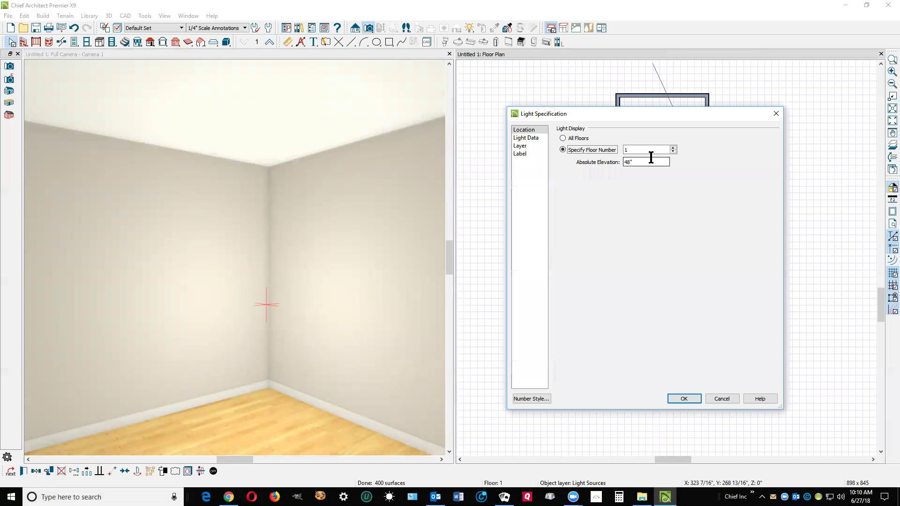
{"action": "left_click", "coordinate": [527, 136]}
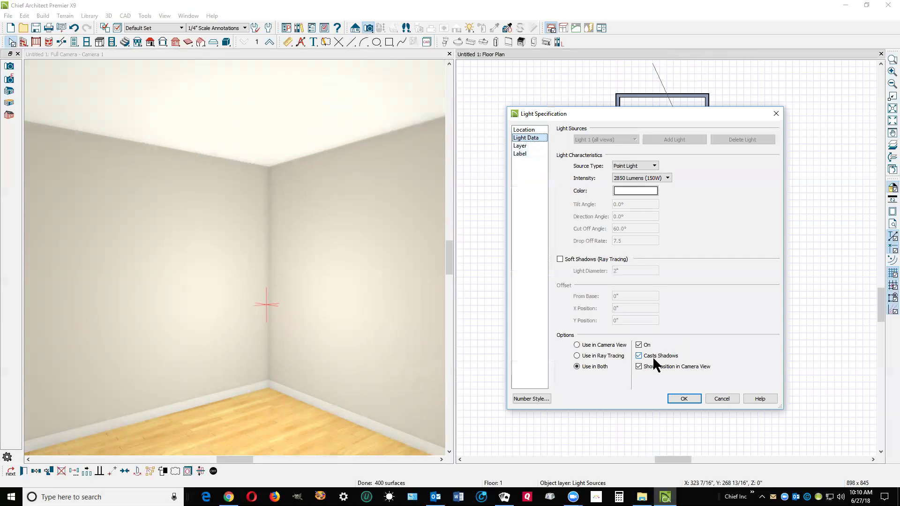
{"action": "left_click", "coordinate": [649, 367]}
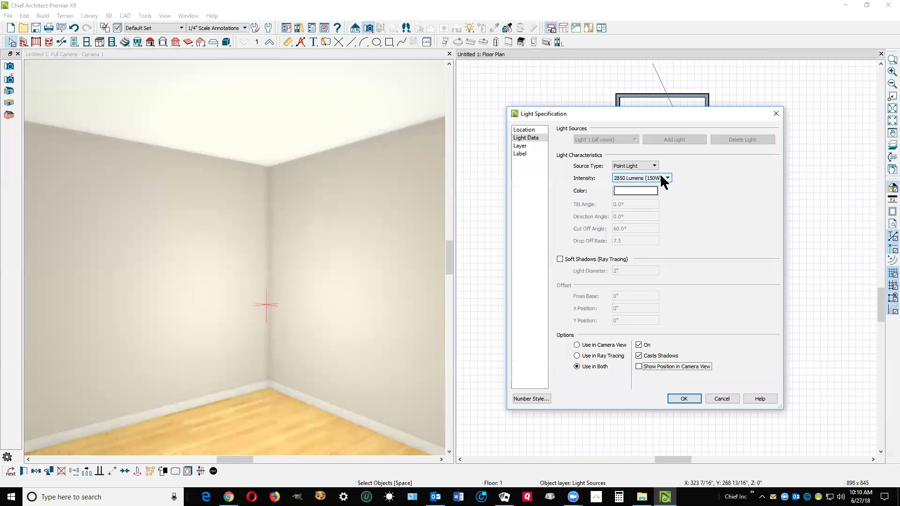
Set the light's color to the basic red and apply it to the room.
{"action": "left_click", "coordinate": [641, 192]}
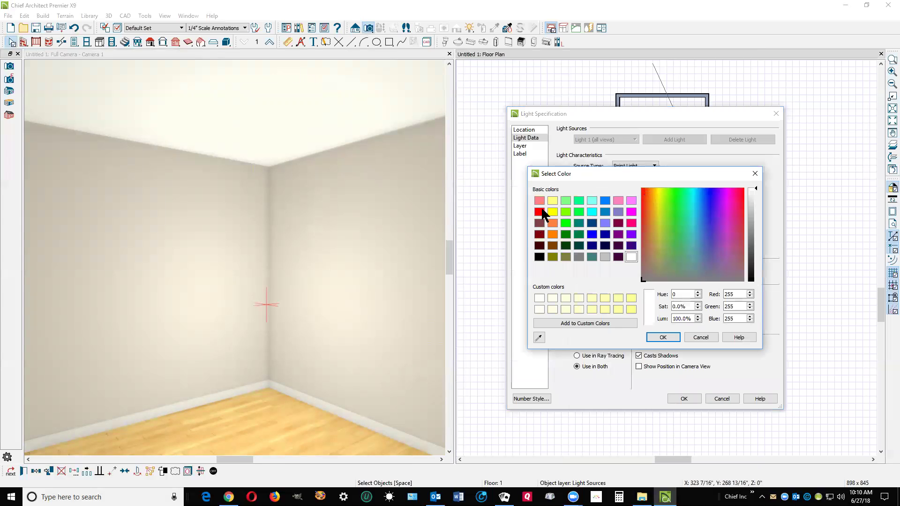
{"action": "left_click", "coordinate": [539, 212]}
{"action": "left_click", "coordinate": [663, 338]}
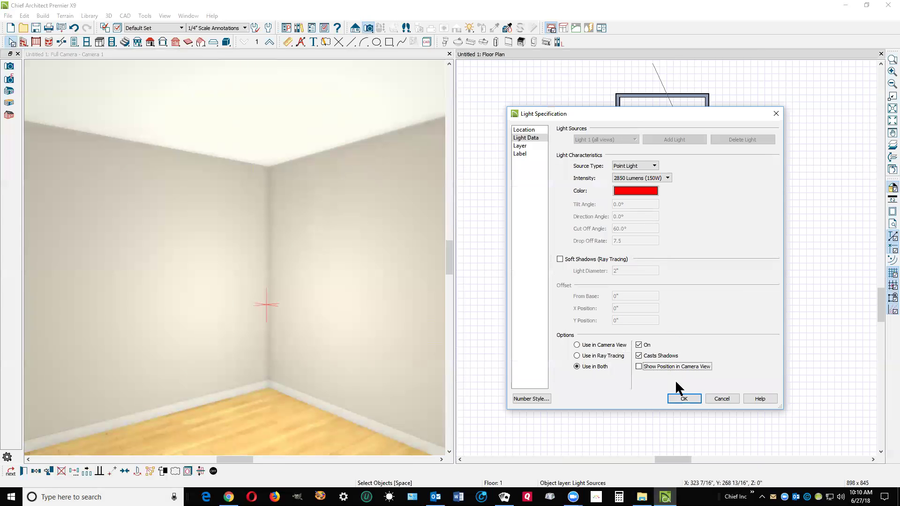
{"action": "left_click", "coordinate": [685, 398]}
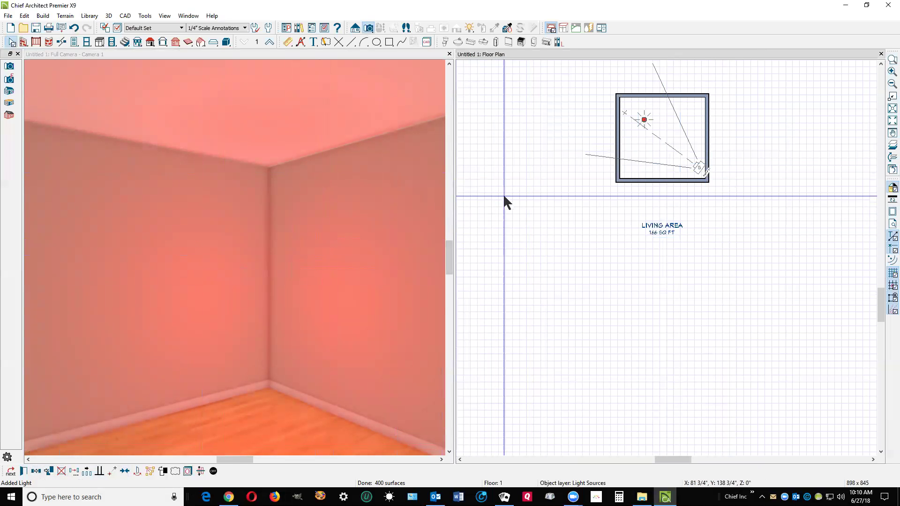
Set the light's color back to white in its light data.
{"action": "left_click", "coordinate": [26, 471]}
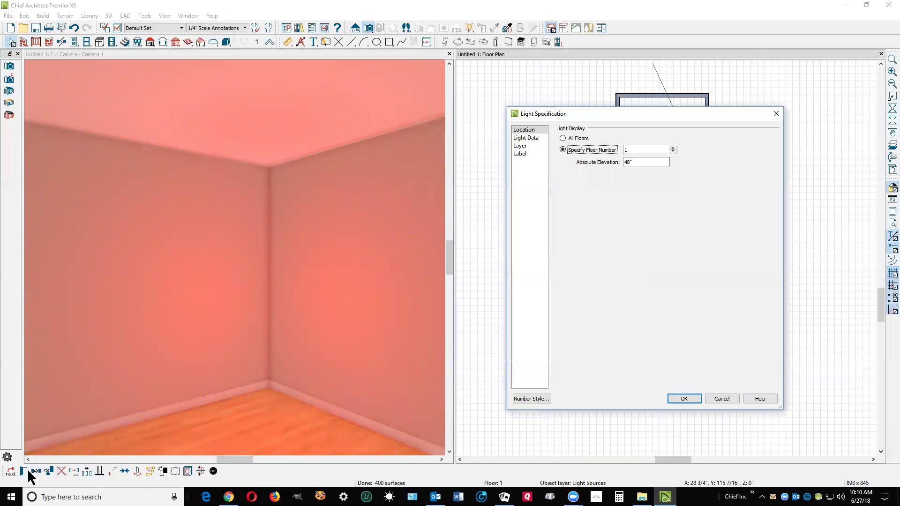
{"action": "left_click", "coordinate": [533, 137]}
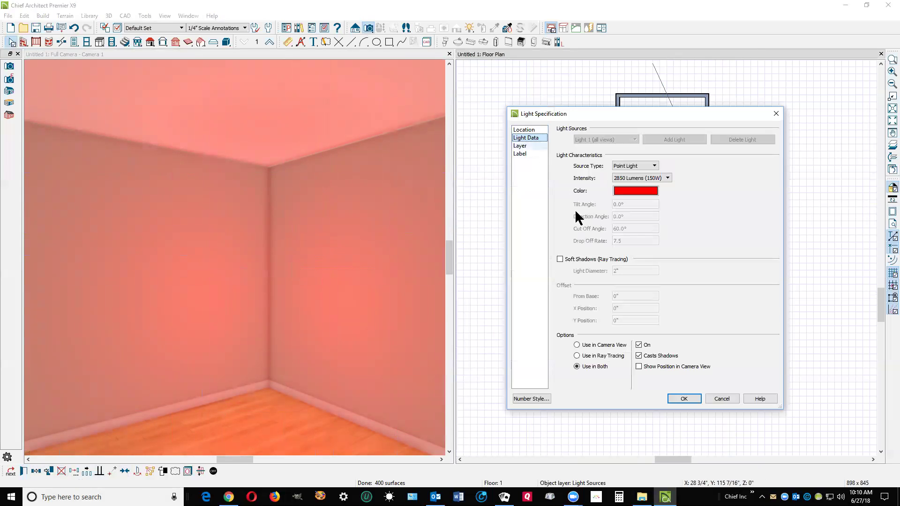
{"action": "left_click", "coordinate": [652, 191]}
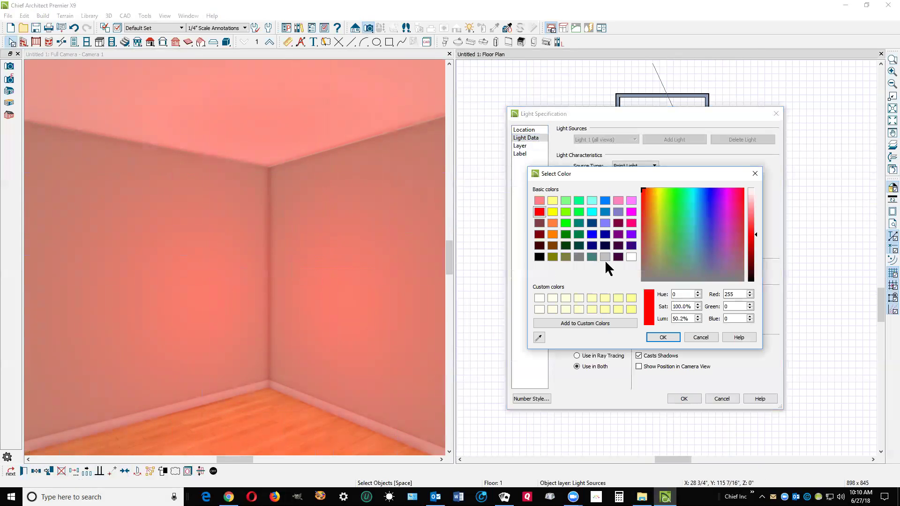
{"action": "left_click", "coordinate": [631, 257]}
{"action": "left_click", "coordinate": [663, 338]}
{"action": "left_click", "coordinate": [692, 399]}
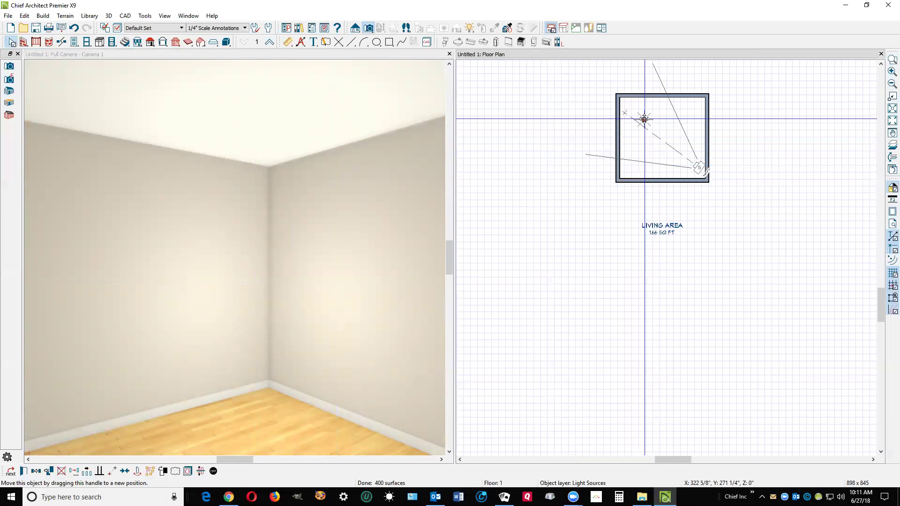
Move the light slightly down and closer to the room's left wall in the floor plan.
{"action": "mouse_move", "coordinate": [645, 119]}
{"action": "left_mouse_down"}
{"action": "mouse_move", "coordinate": [643, 153]}
{"action": "mouse_move", "coordinate": [659, 113]}
{"action": "mouse_move", "coordinate": [635, 133]}
{"action": "left_mouse_up"}
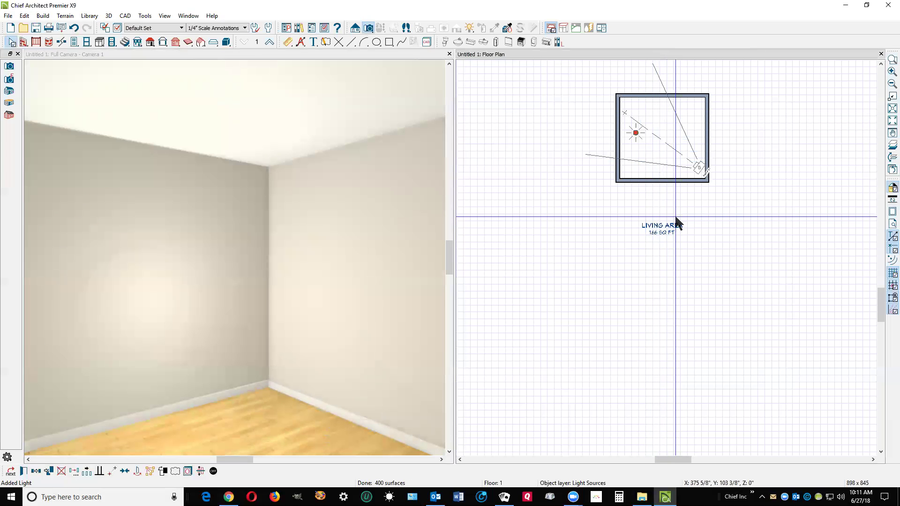